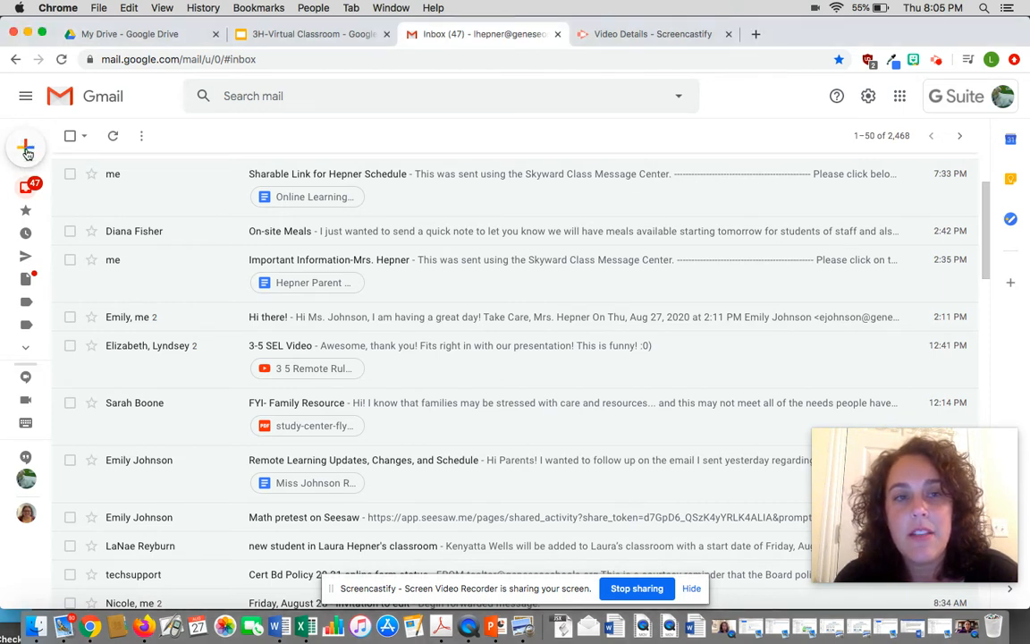
- Open a blank New Message window with Compose
mouse_move(24, 146)
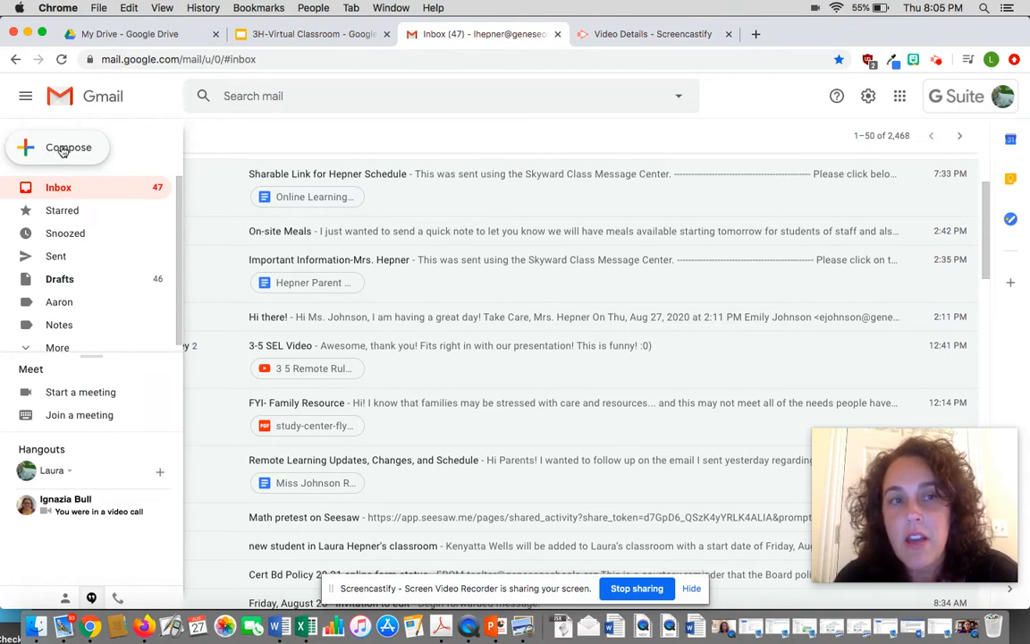
left_click(63, 148)
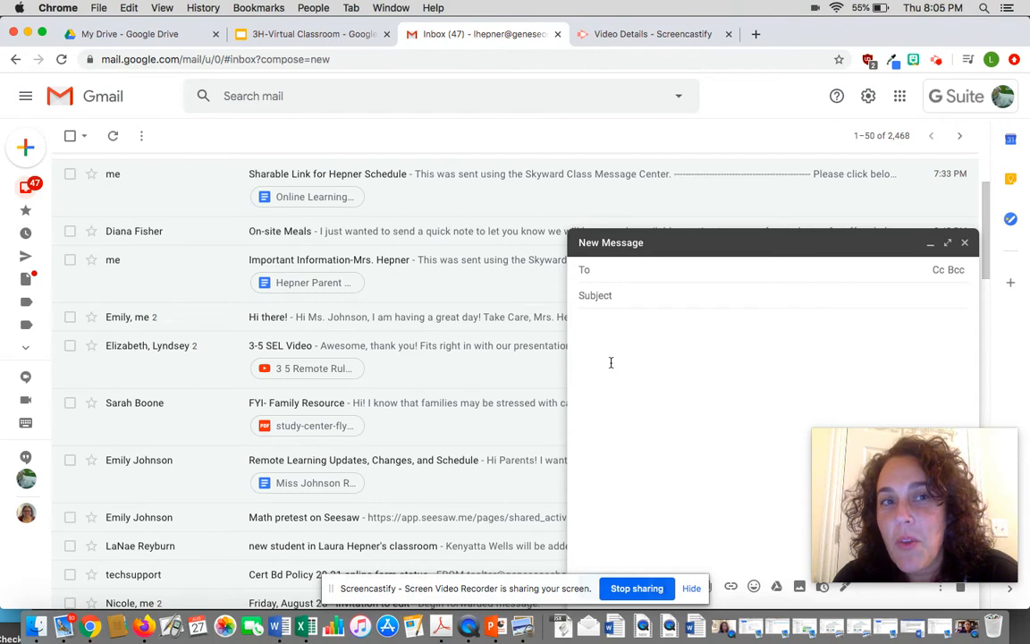
left_click(311, 36)
scroll(71, 268, "up", 5)
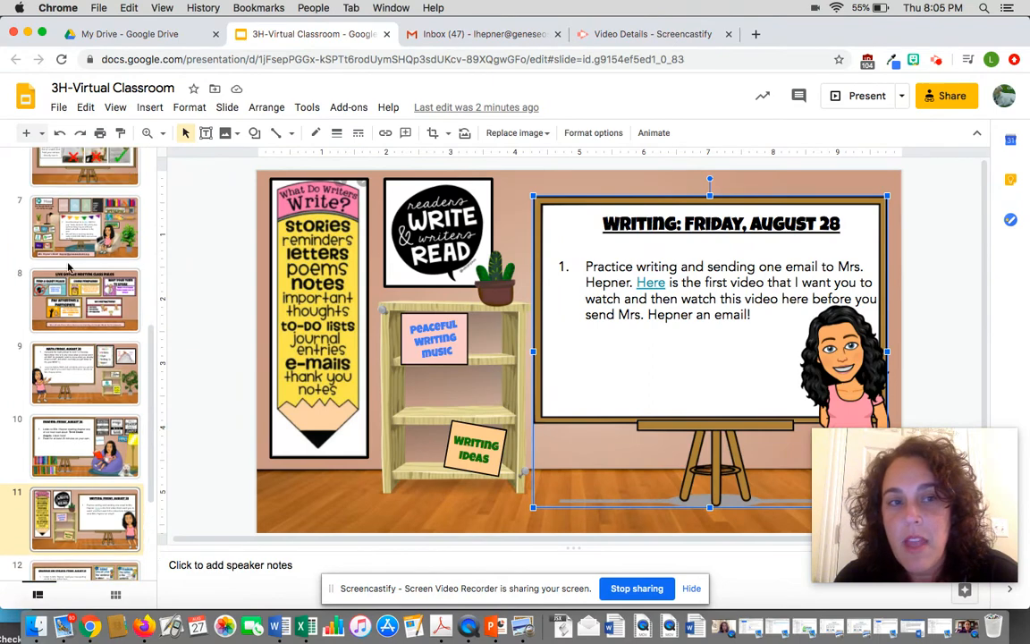
left_click(70, 424)
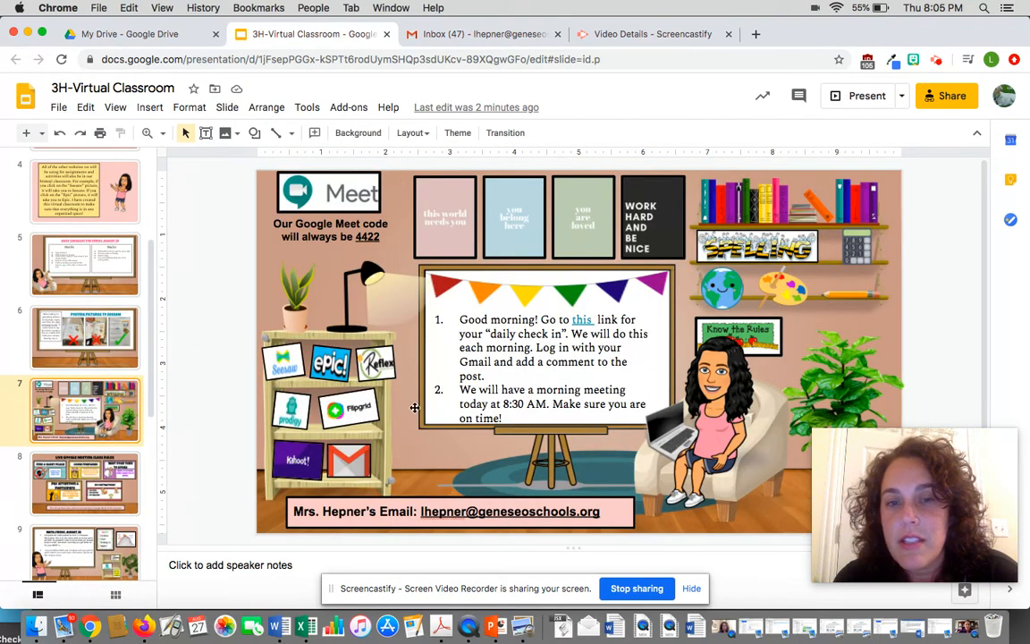
scroll(336, 375, "down", 3)
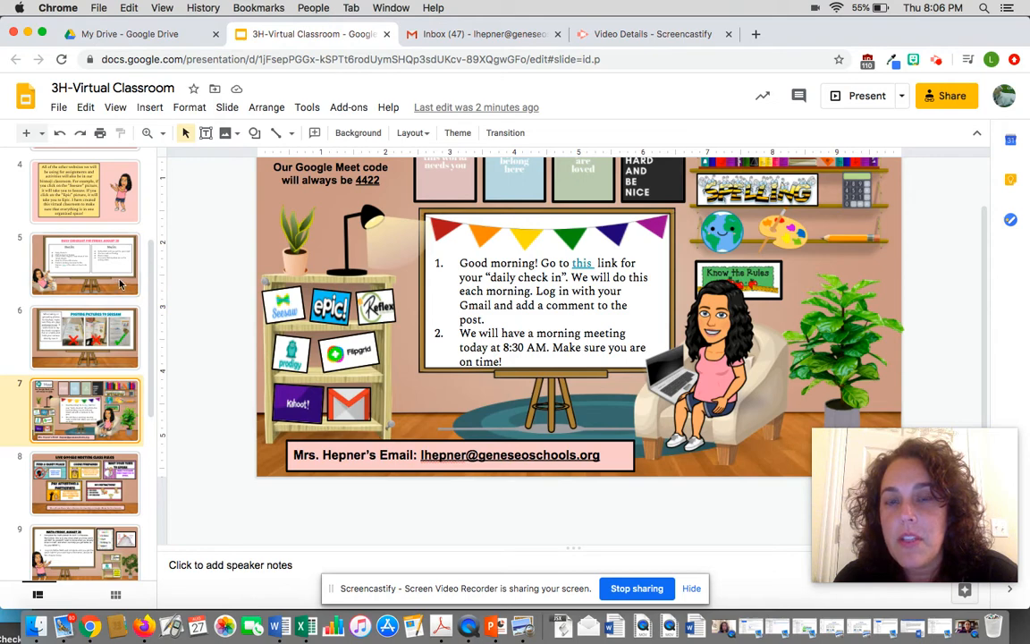
left_click(492, 35)
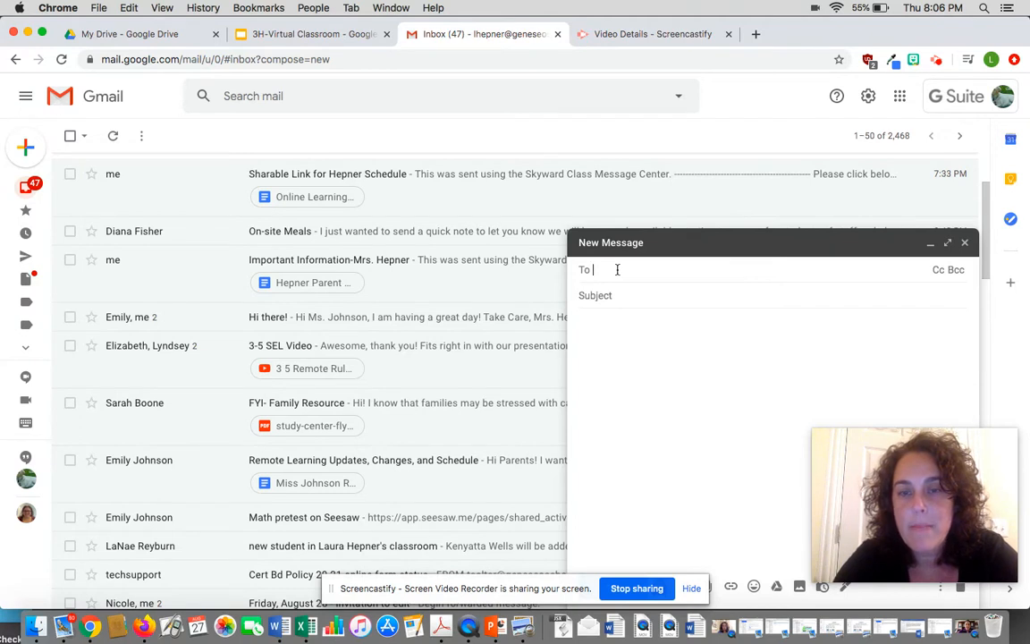
- Enter the teacher's school e-mail address as recipient and pick her contact from the suggestions
type("l")
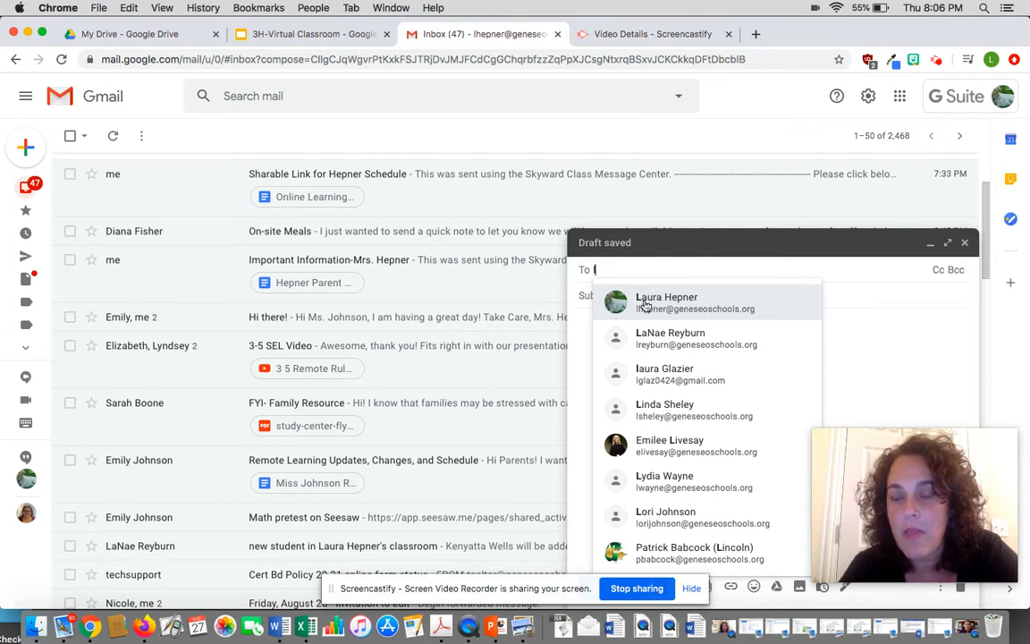
mouse_move(640, 305)
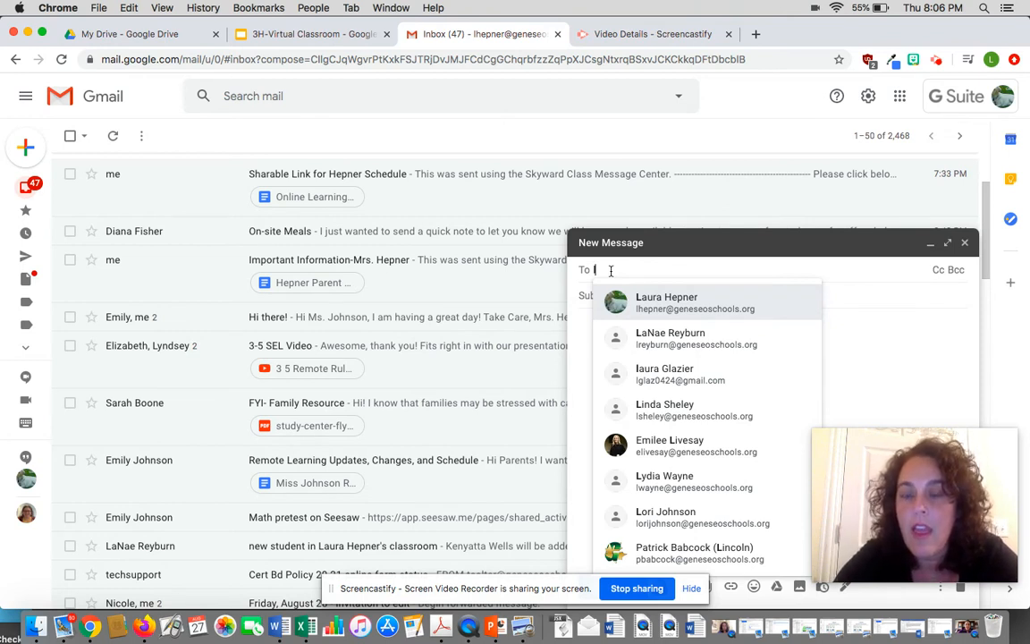
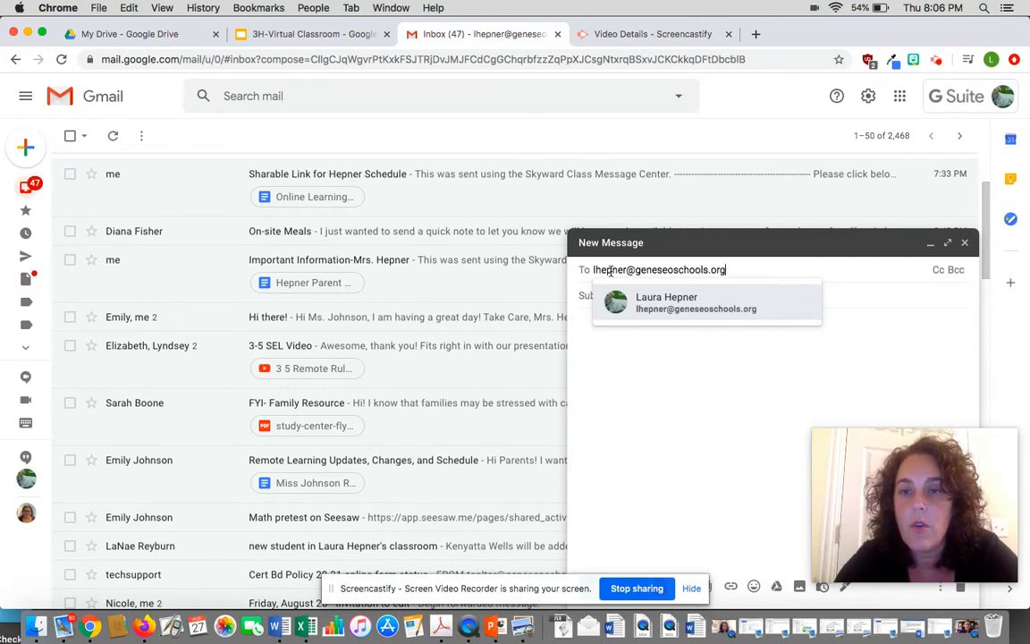
left_click(641, 373)
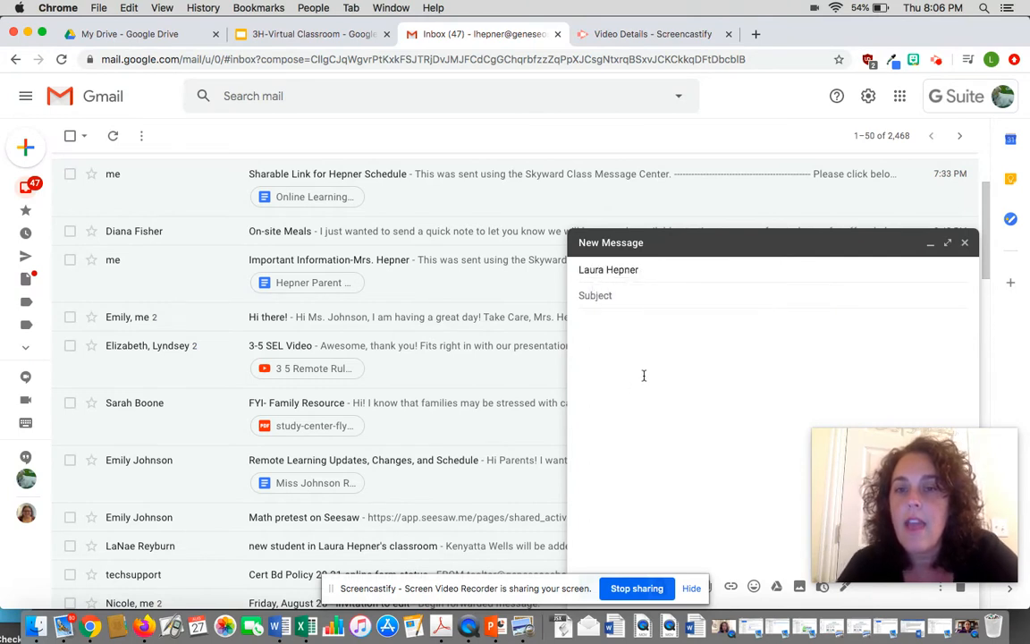
- Type the subject, fixing typos so it reads 'Question about rounding'
left_click(613, 296)
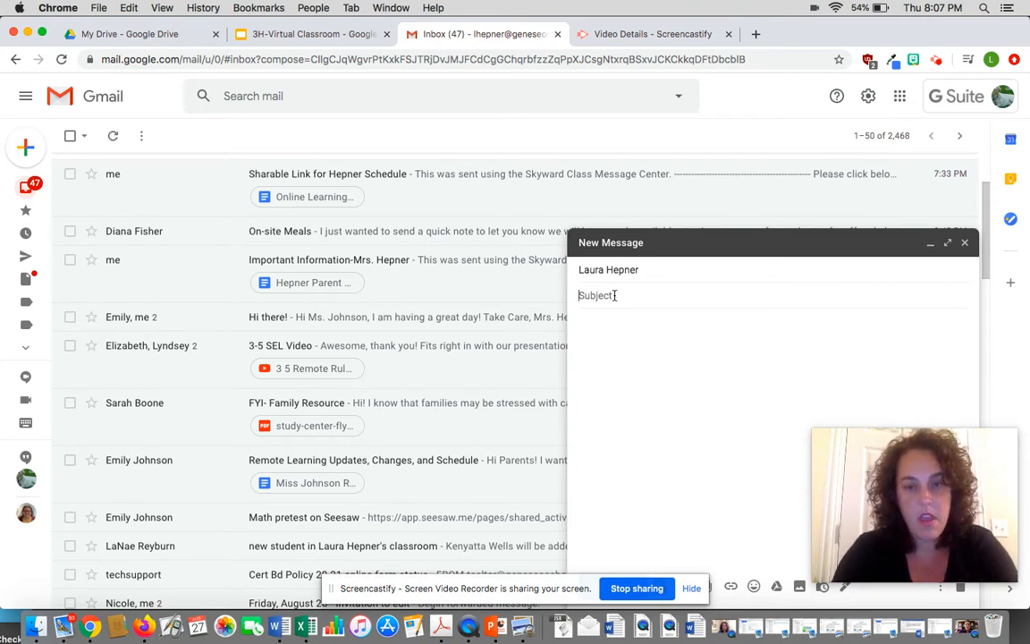
type("Question about Math")
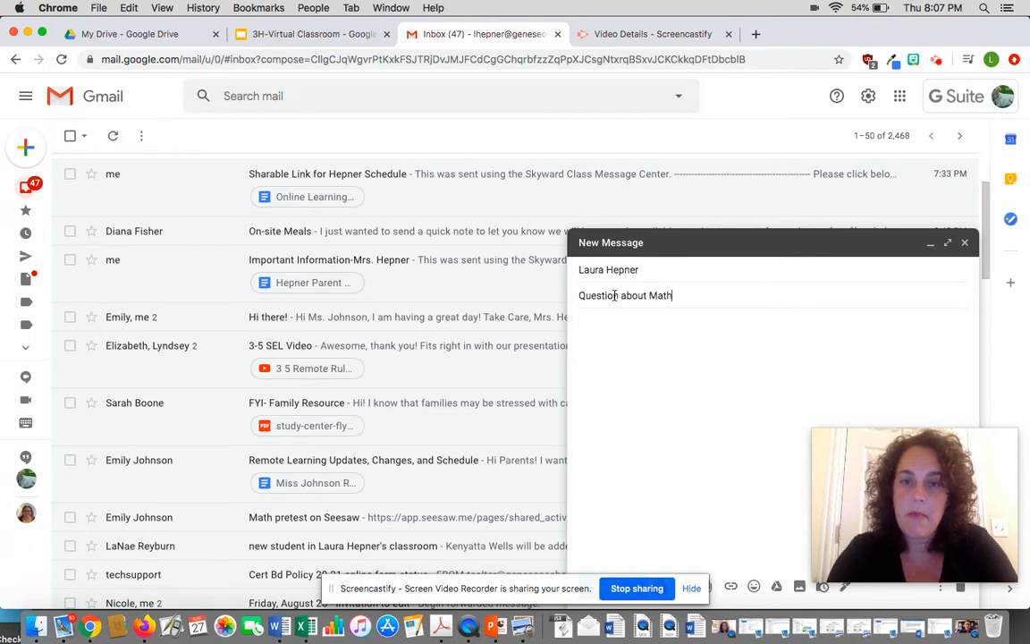
key("BackSpace")
key("BackSpace")
key("BackSpace")
key("BackSpace")
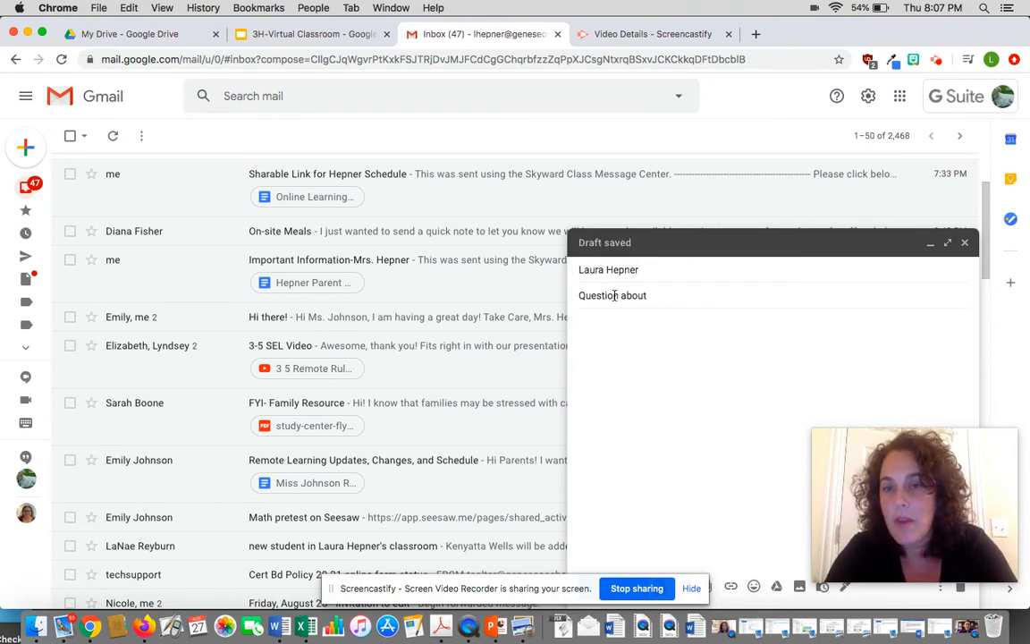
type("raou")
key("BackSpace")
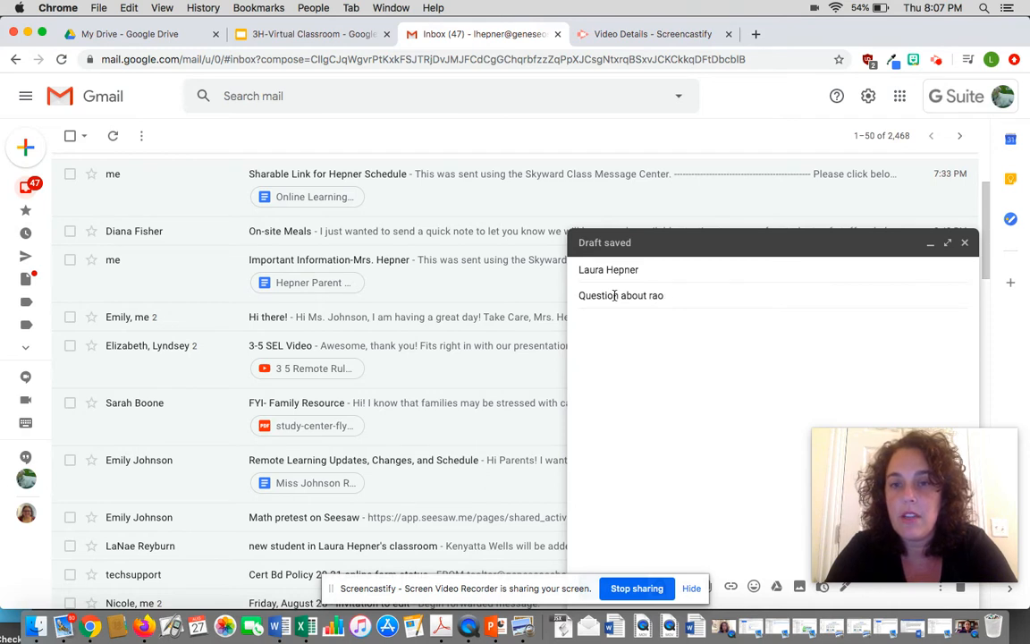
key("BackSpace")
key("BackSpace")
type("ounding")
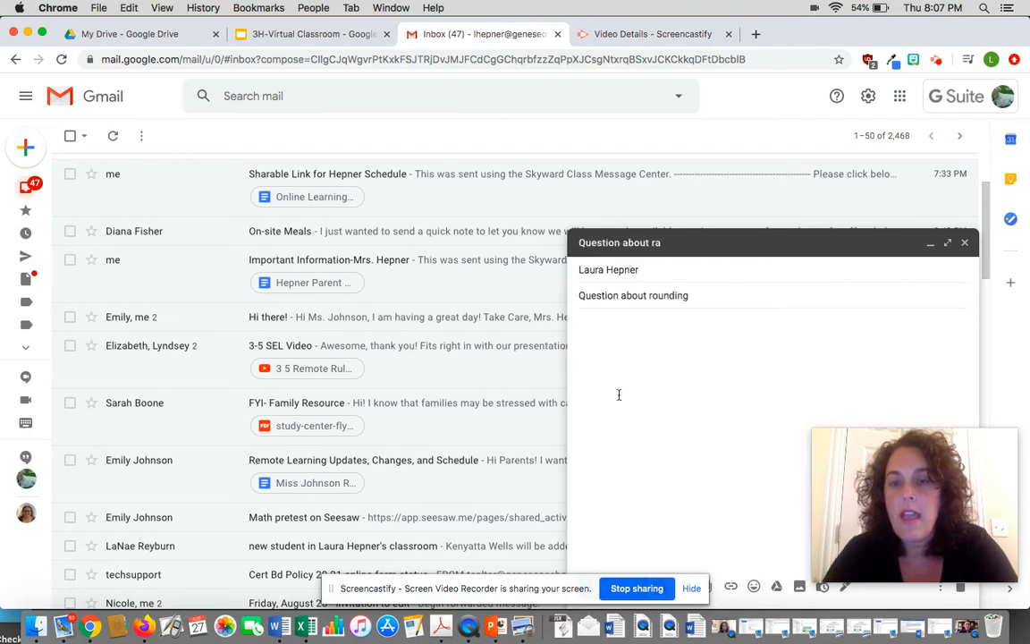
left_click(616, 336)
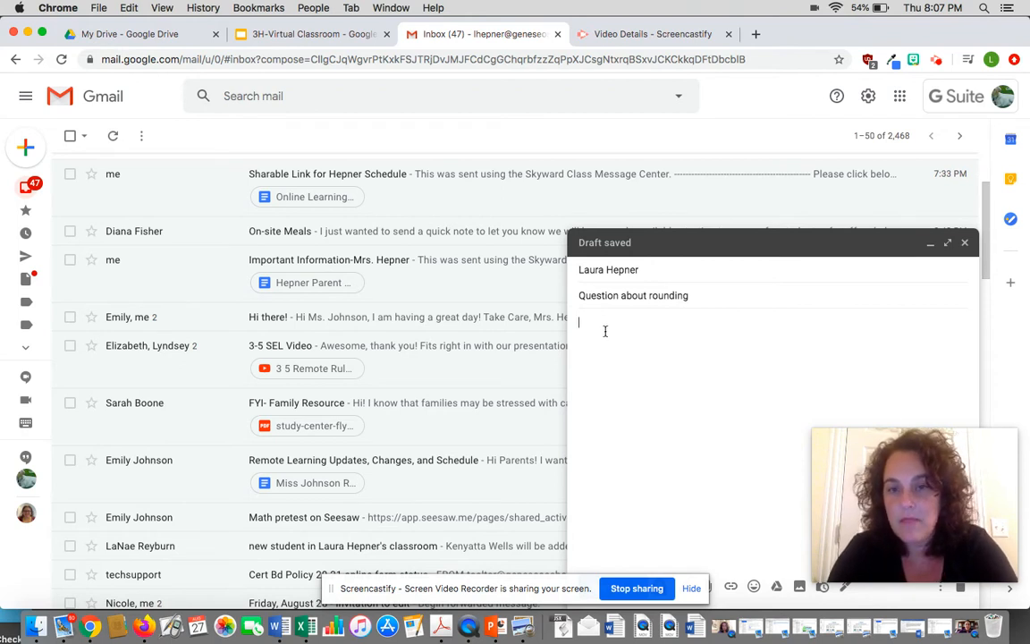
- Write the greeting to the teacher and ask how to round to the nearest 10 on p. 8
type("Hi Mrs. Hepner,")
key("Return")
key("Return")
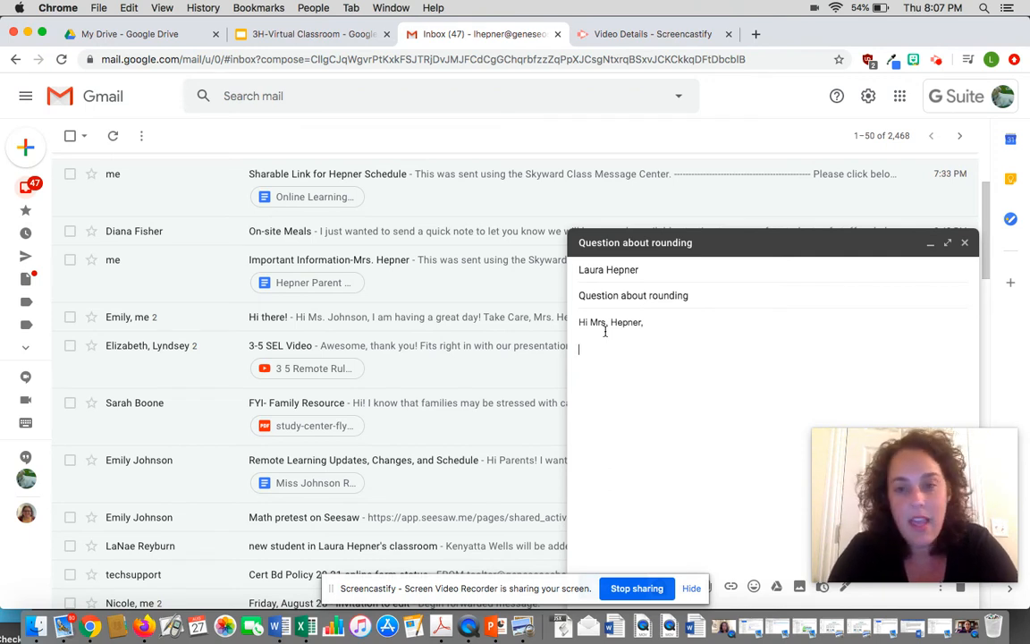
type("Can you please help me with how to round to the nearest 10 on p. 8")
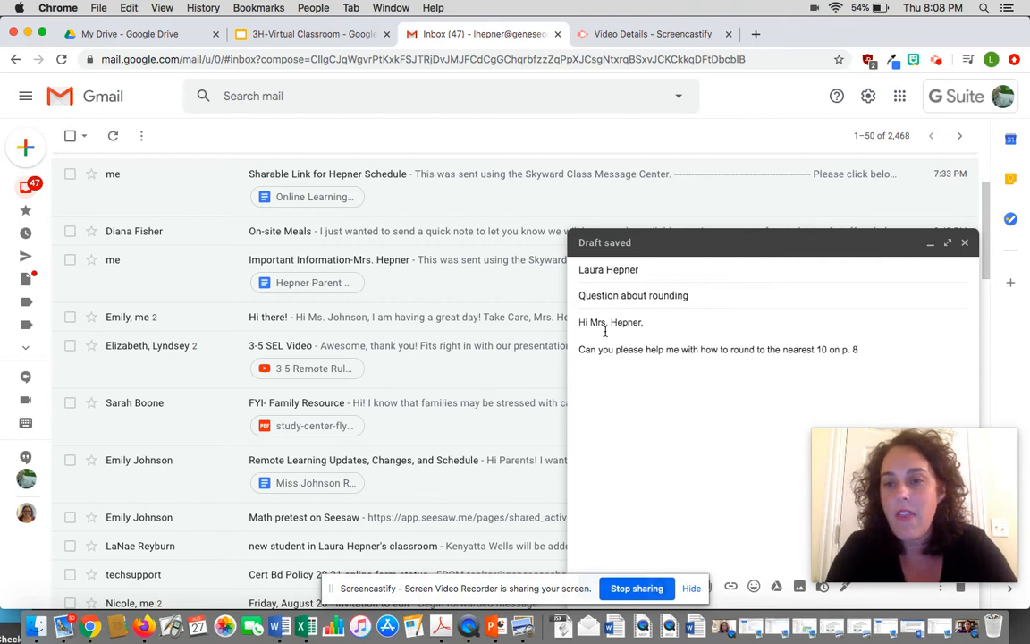
type("?")
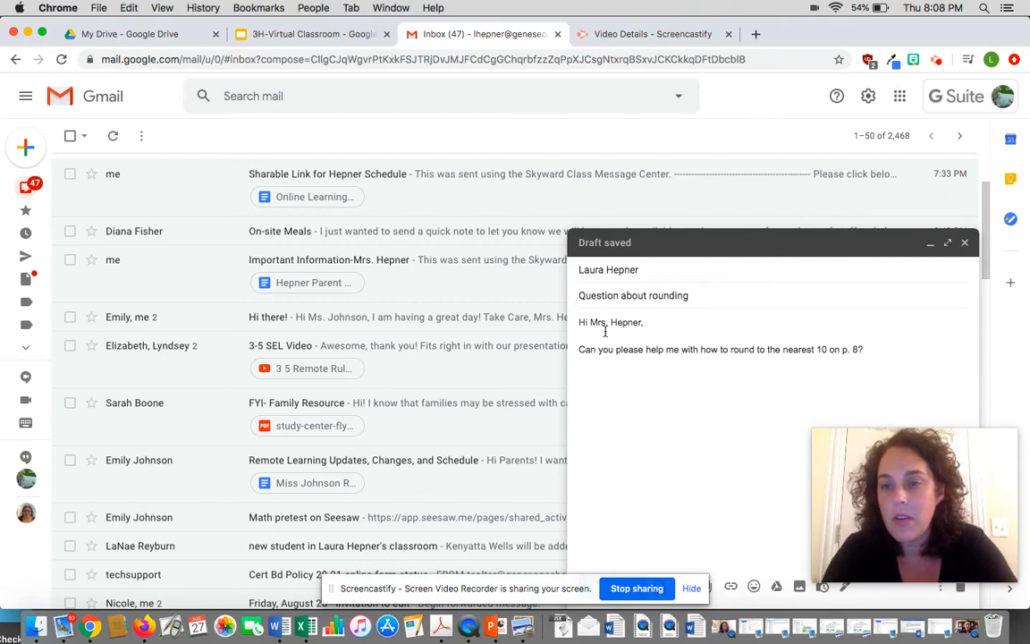
- Add the closing 'Thank you.' signed with the sender's first name
key("Return")
key("Return")
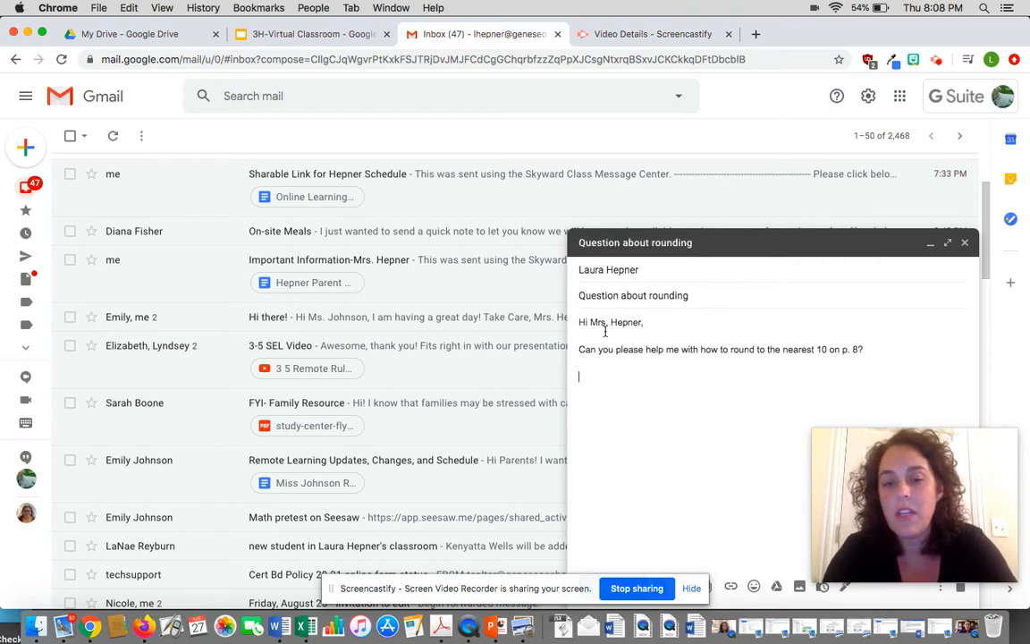
type("Thank")
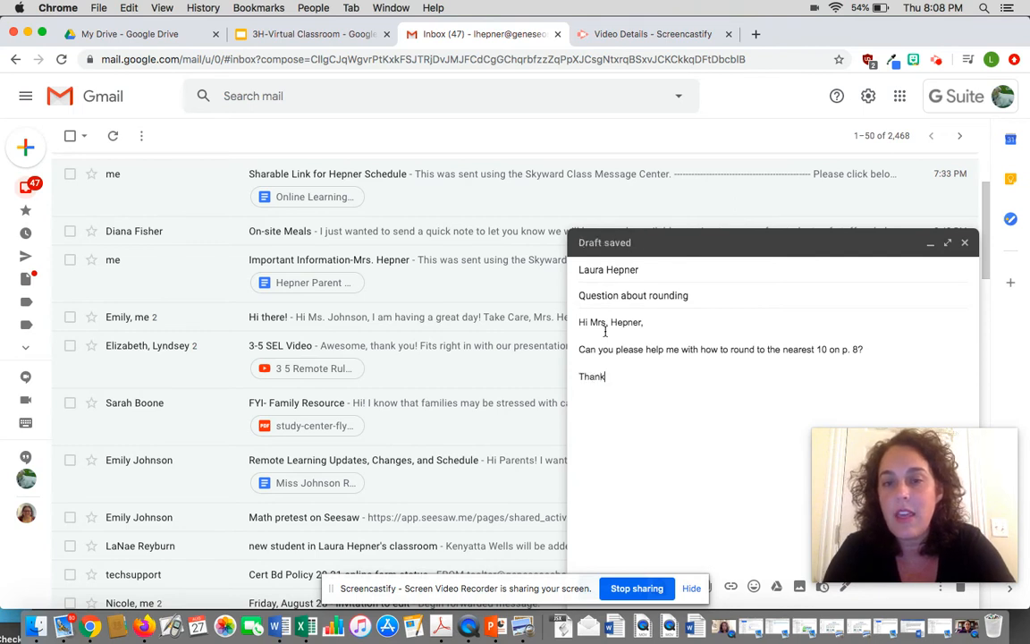
type(" you.")
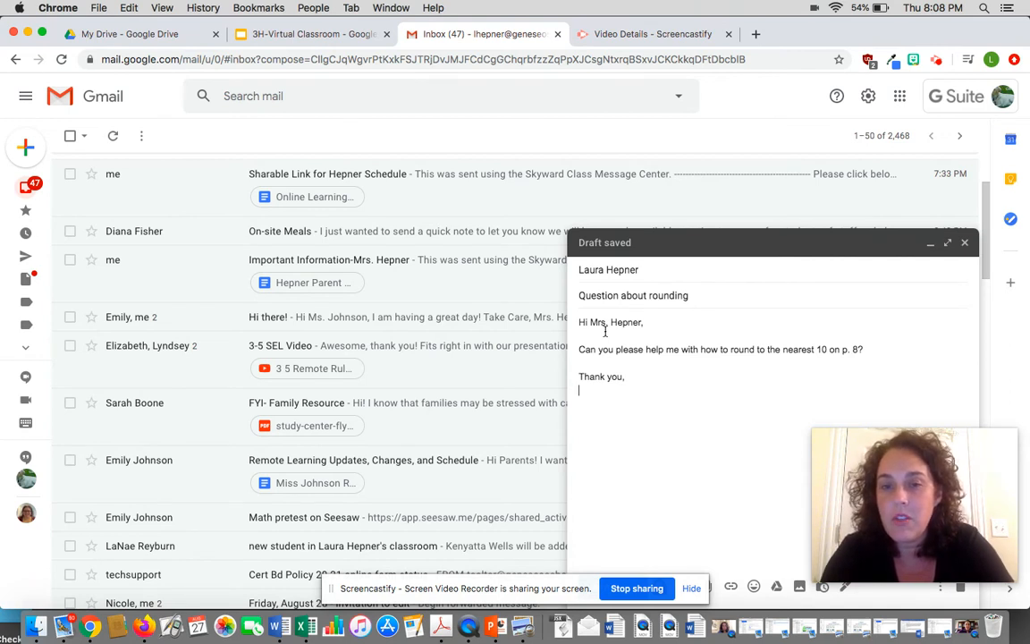
type("Alice")
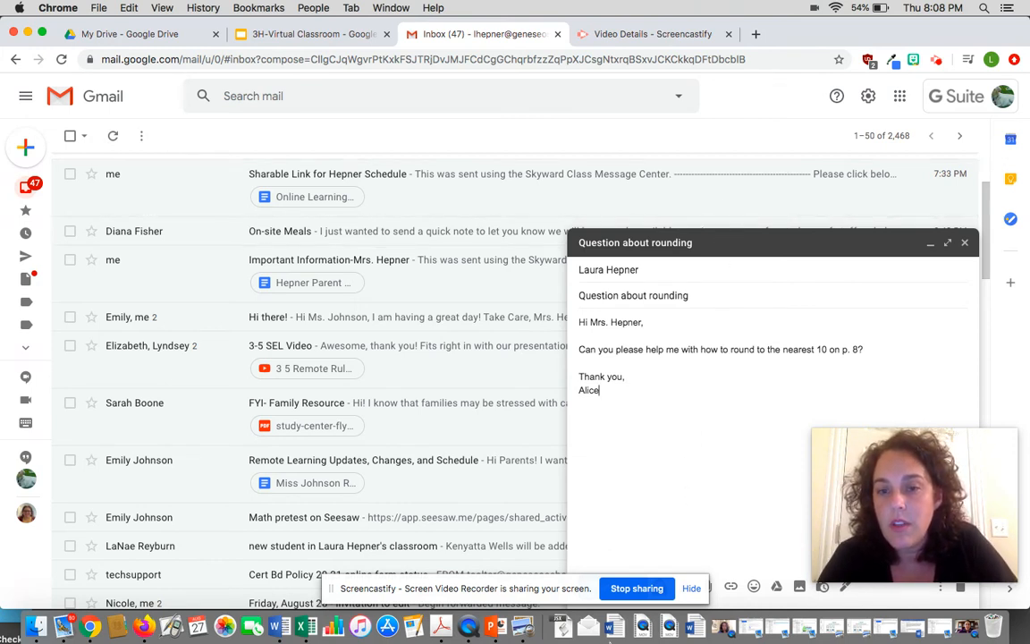
left_click(691, 588)
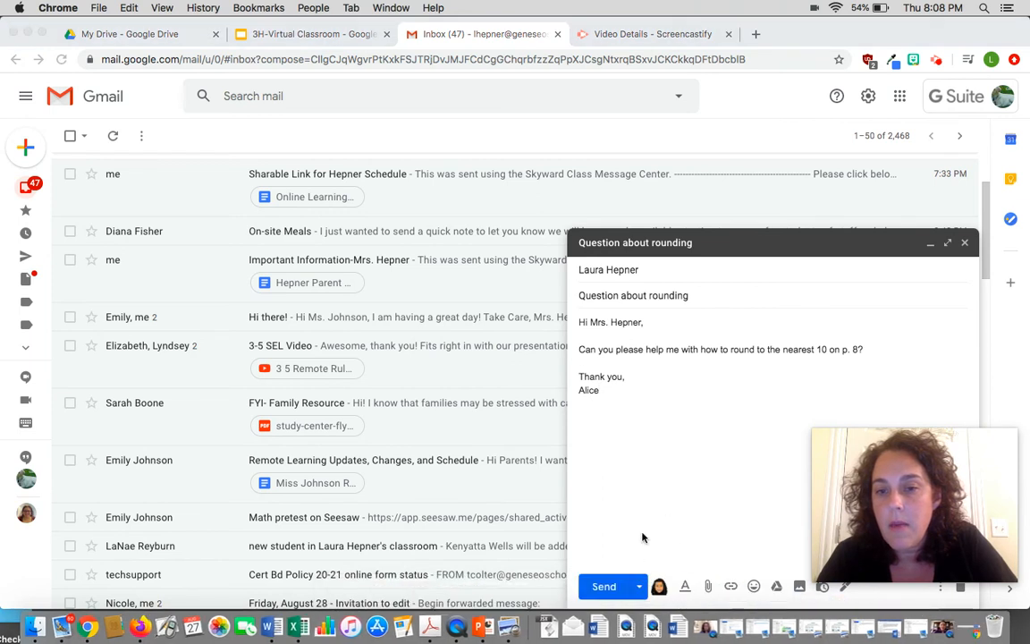
- Send the message and dismiss the 'Message sent' notice
left_click(601, 589)
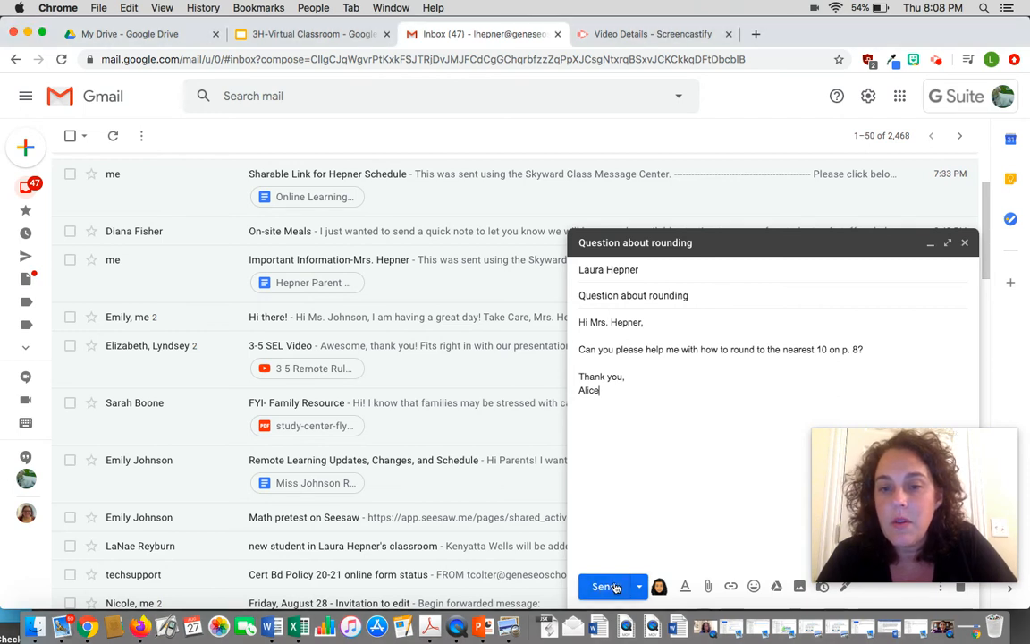
left_click(607, 586)
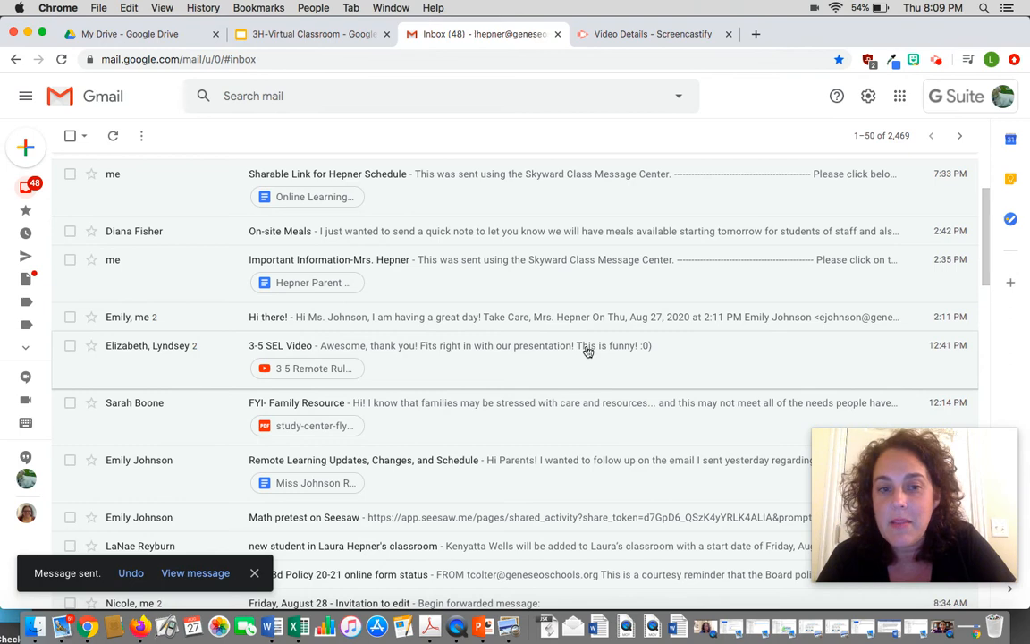
left_click(254, 572)
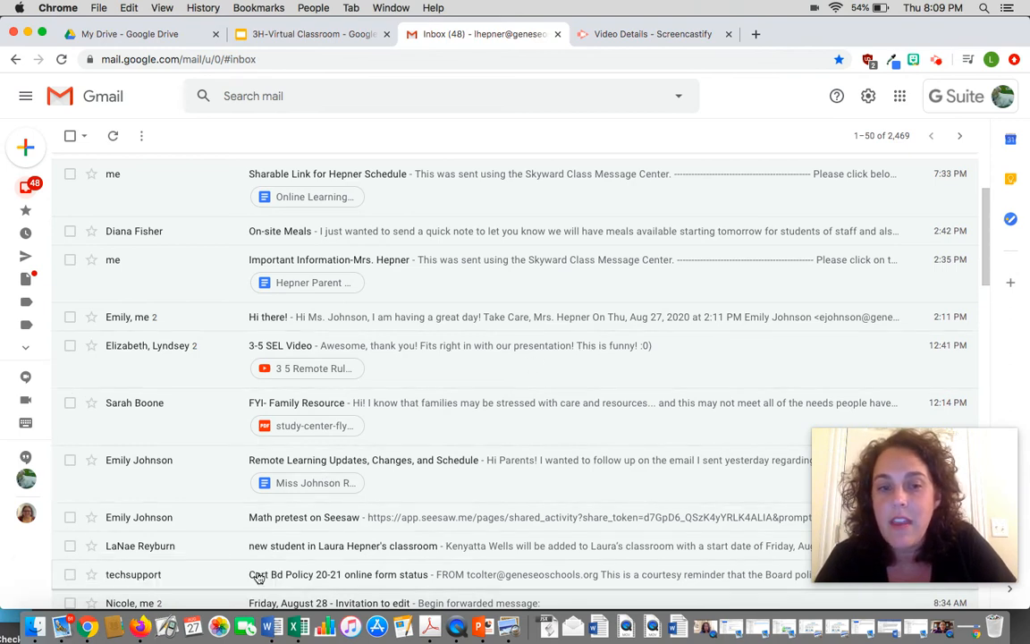
- Switch to the 3H-Virtual Classroom presentation in Google Slides
scroll(570, 322, "up", 1)
scroll(570, 322, "down", 2)
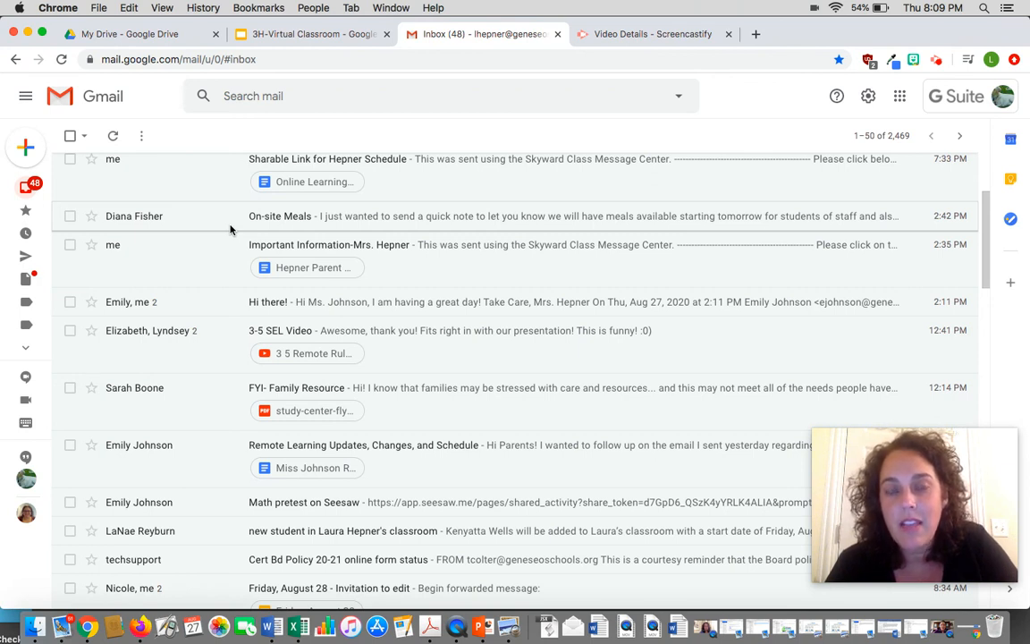
left_click(303, 36)
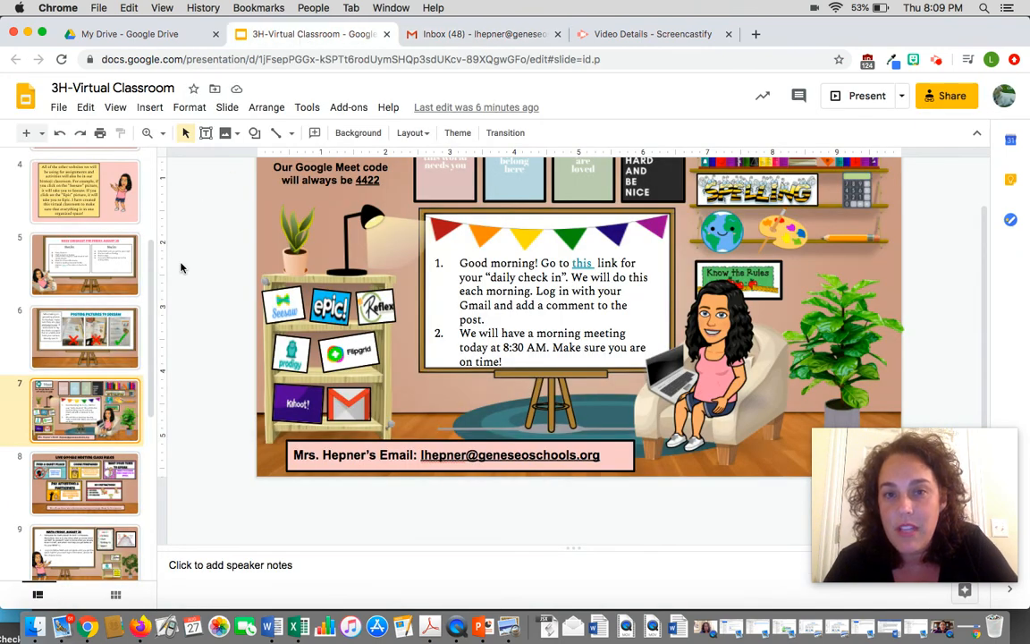
scroll(283, 248, "up", 2)
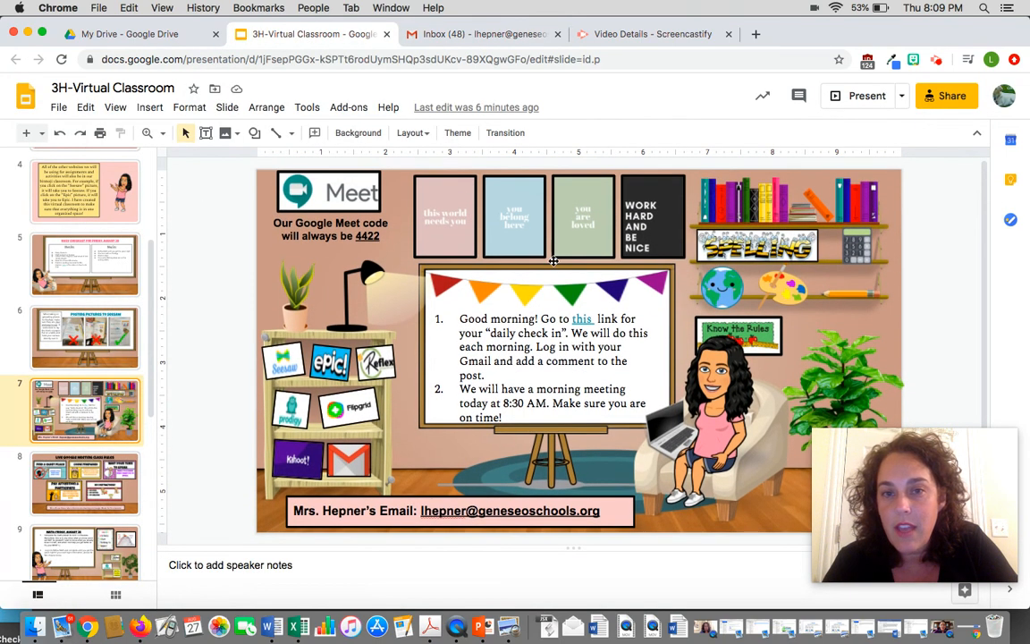